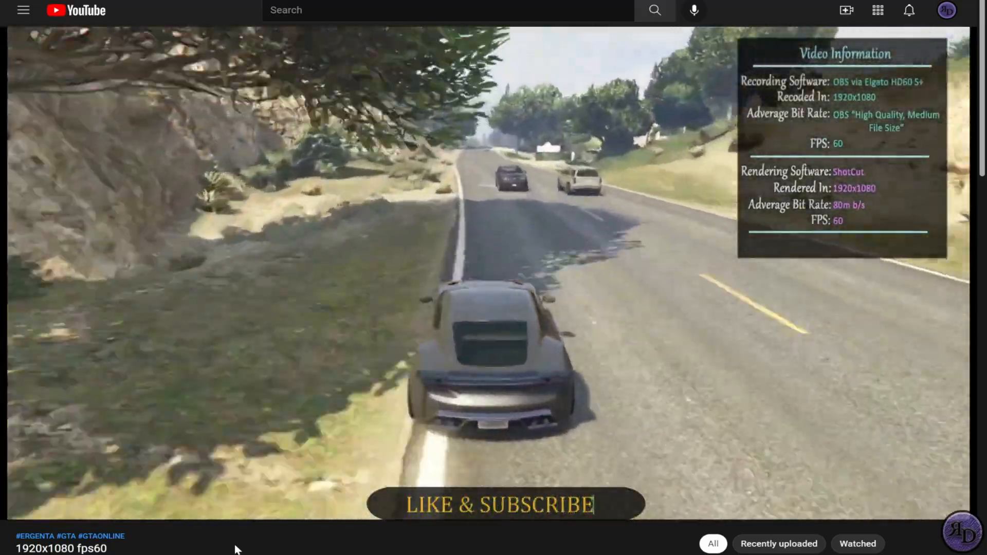
- Show YouTube's Stats for nerds (1920x1080 at 60 fps), then switch to Shotcut's Export panel
right_click(135, 96)
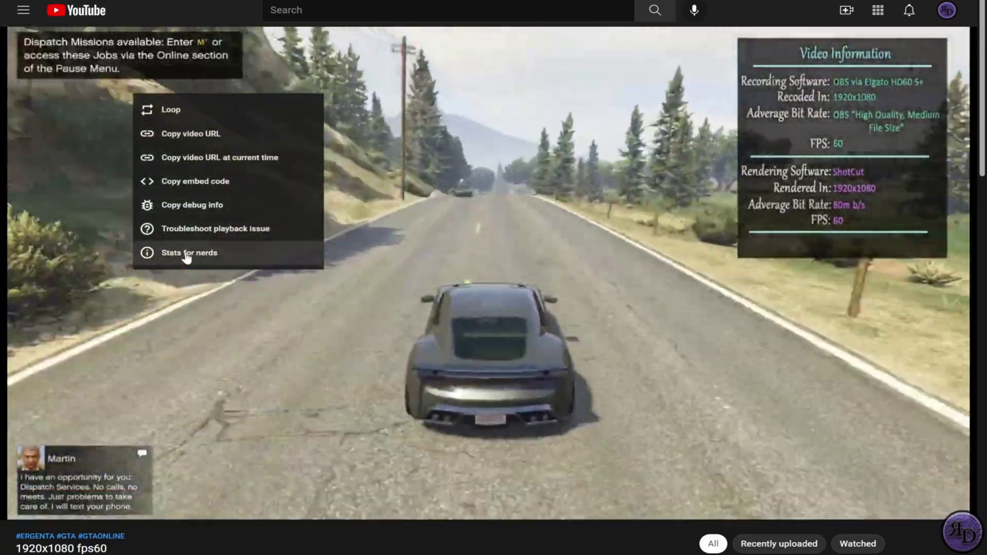
click(187, 253)
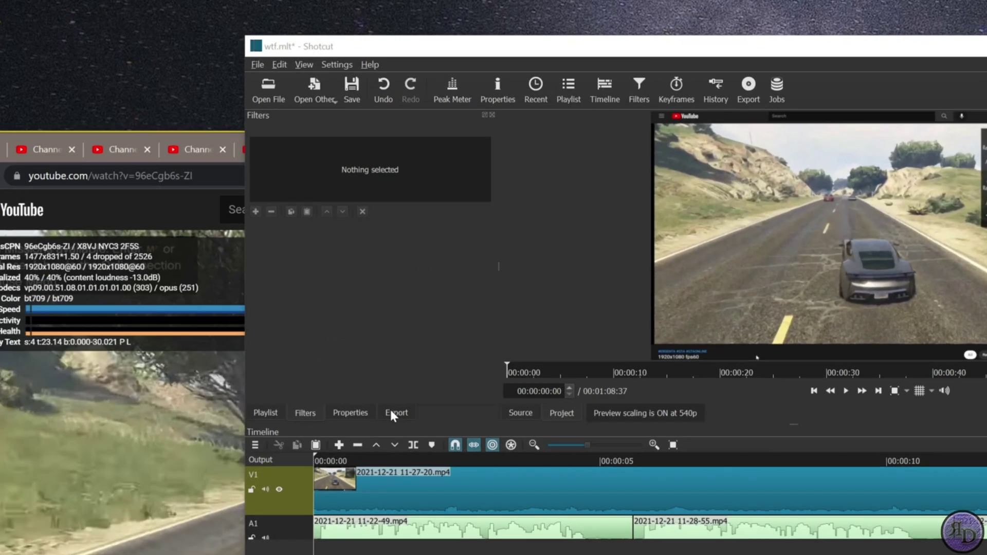
click(390, 408)
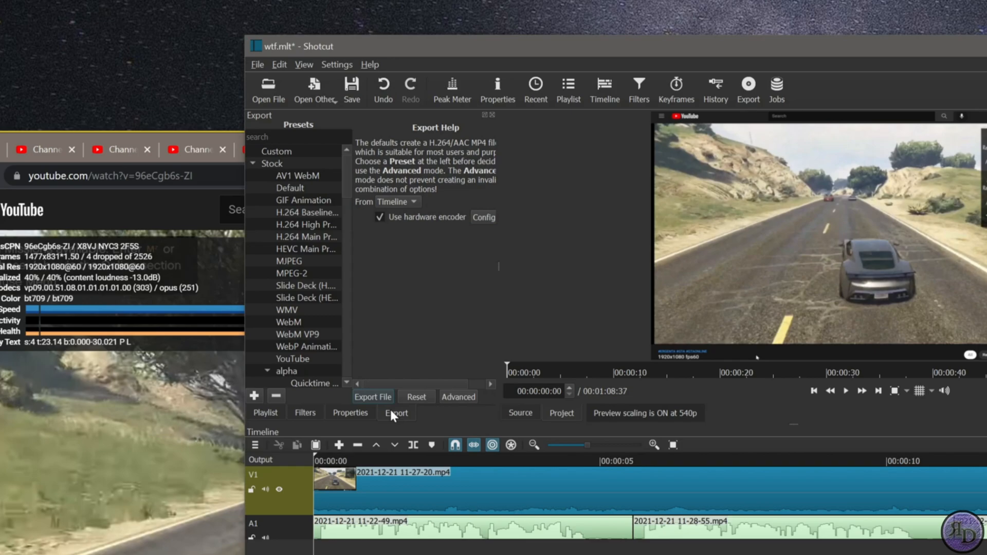
- In Advanced export, set resolution 2560 x 1440 with Frames/sec kept at 60
click(464, 397)
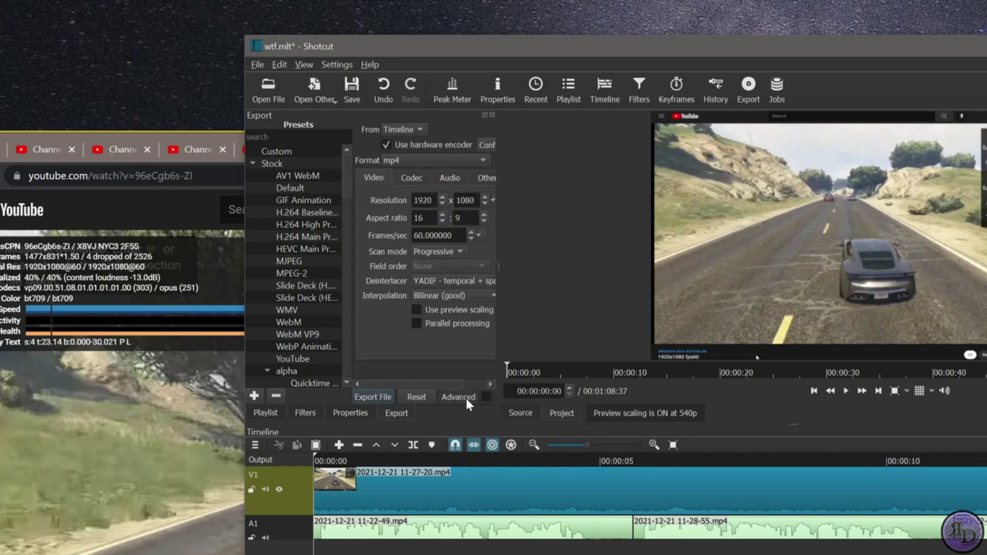
click(425, 235)
double_click(423, 199)
text(2560)
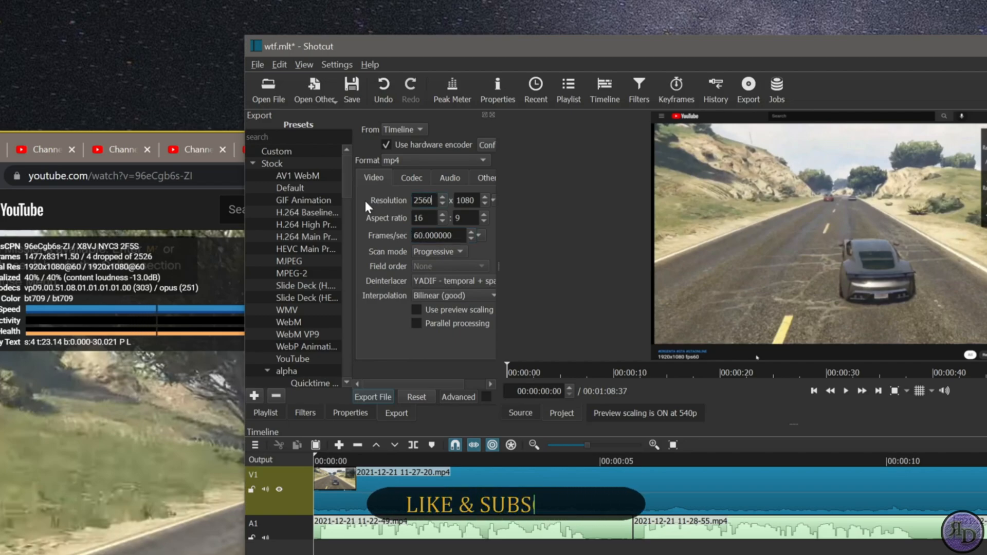
key(Tab)
text(1440)
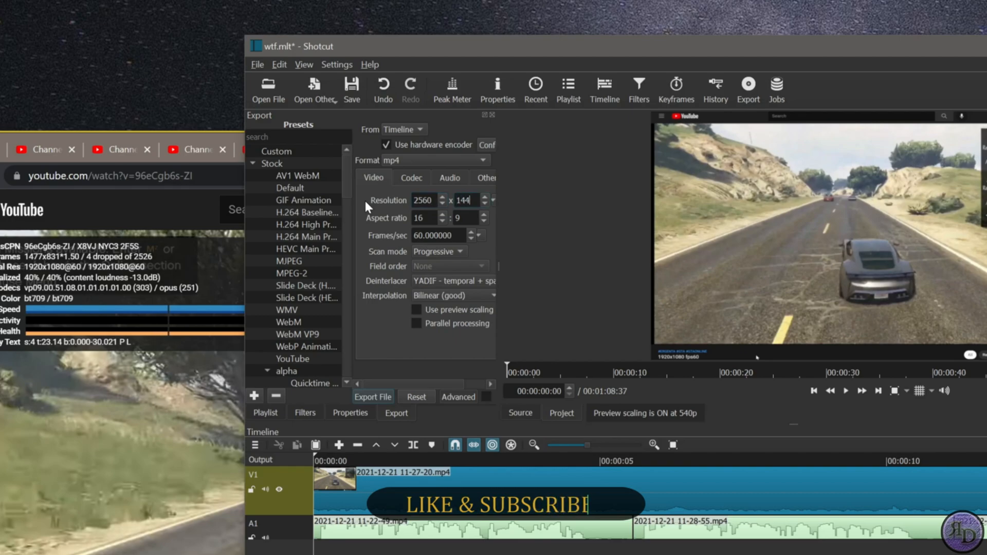